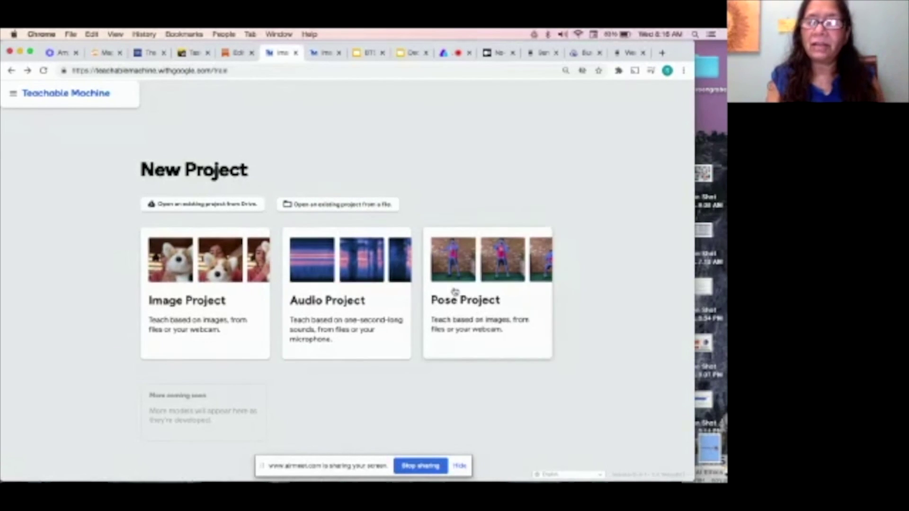
Start a new image project and name its two classes "dogs" and "mops"
left_click(215, 303)
left_click(227, 279)
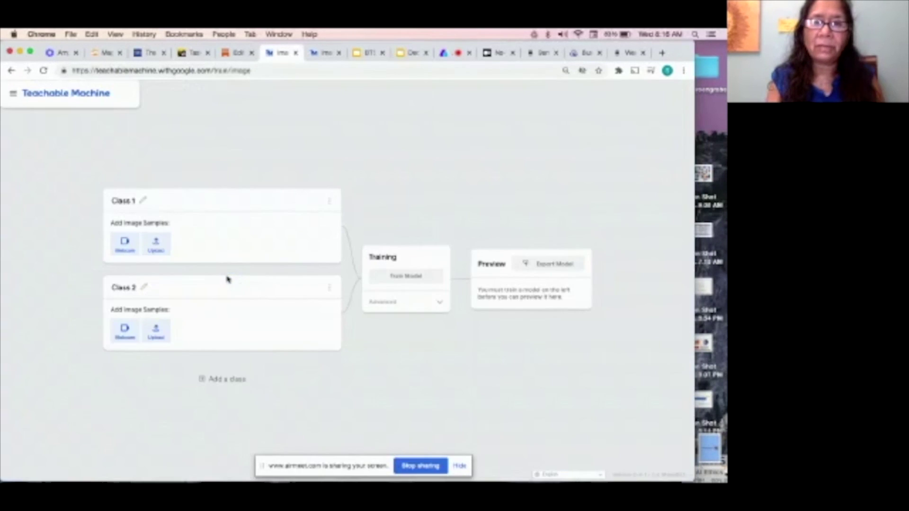
left_click(142, 201)
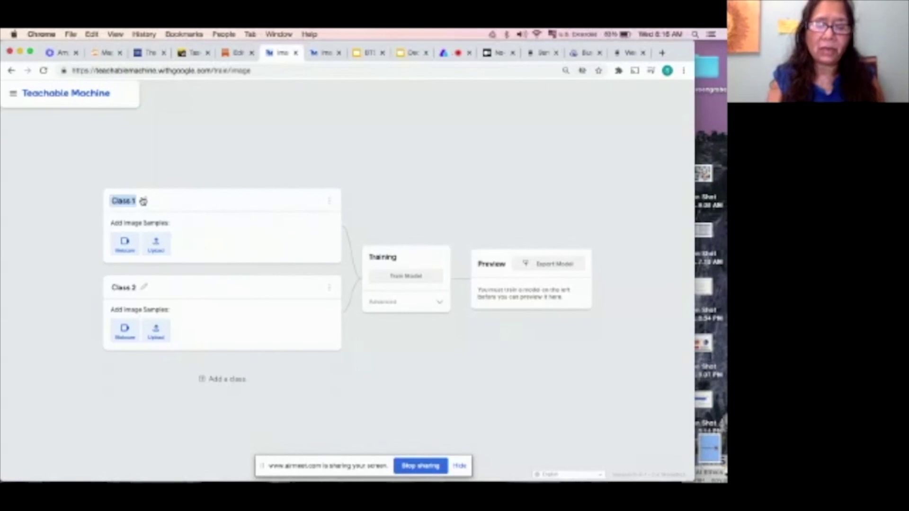
type("dogs")
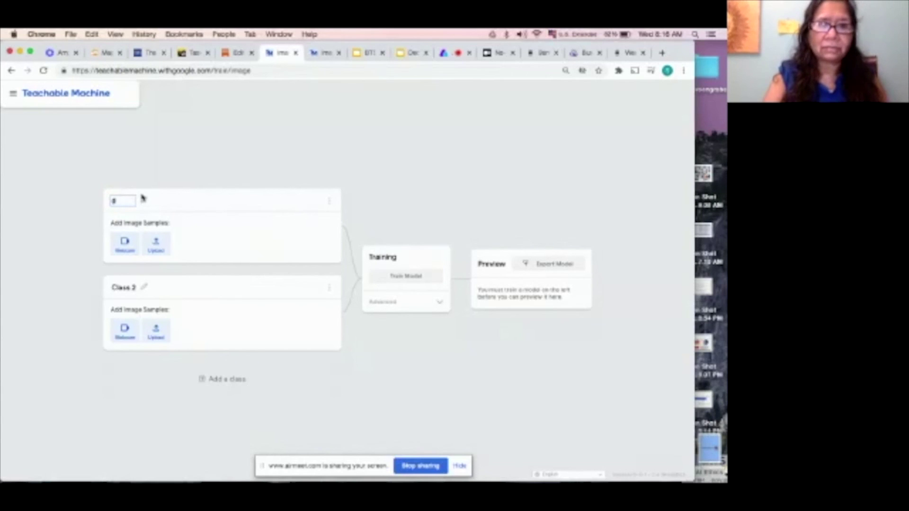
left_click(143, 287)
type("w")
type("ops")
Add a third class to the project and delete it again
left_click(166, 377)
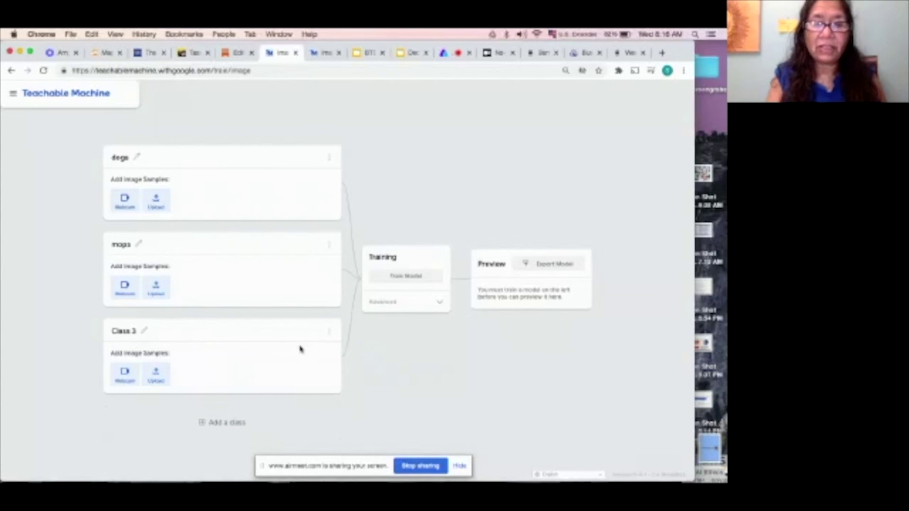
left_click(329, 332)
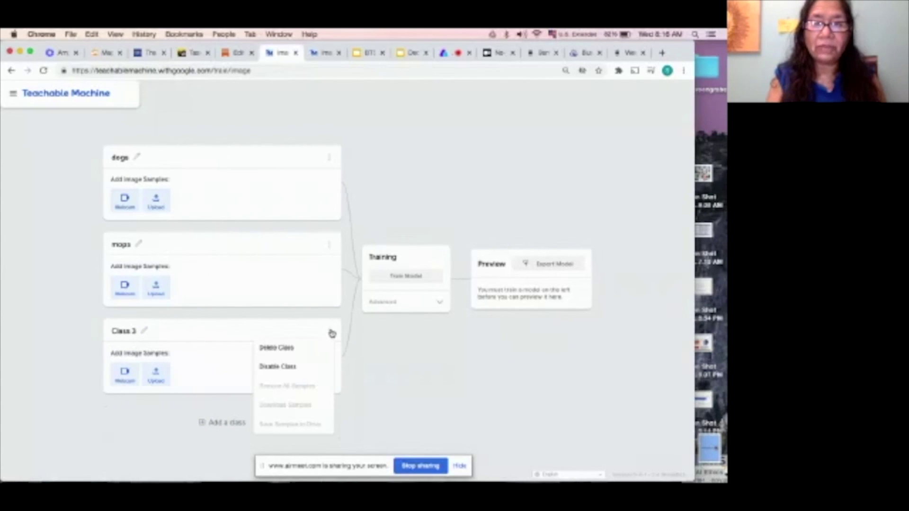
left_click(288, 348)
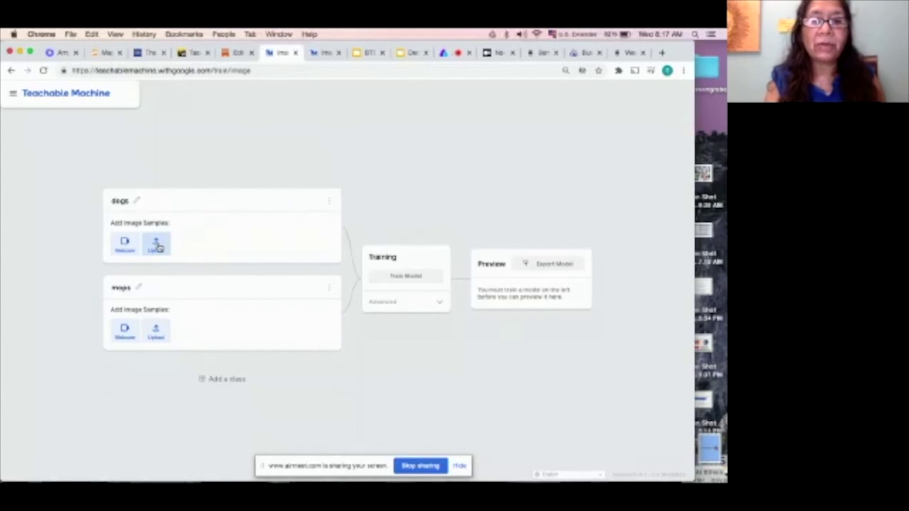
Search the computer for "dog" and upload dog1.jpg through dog5.jpg as image samples for the dogs class
left_click(158, 247)
left_click(178, 189)
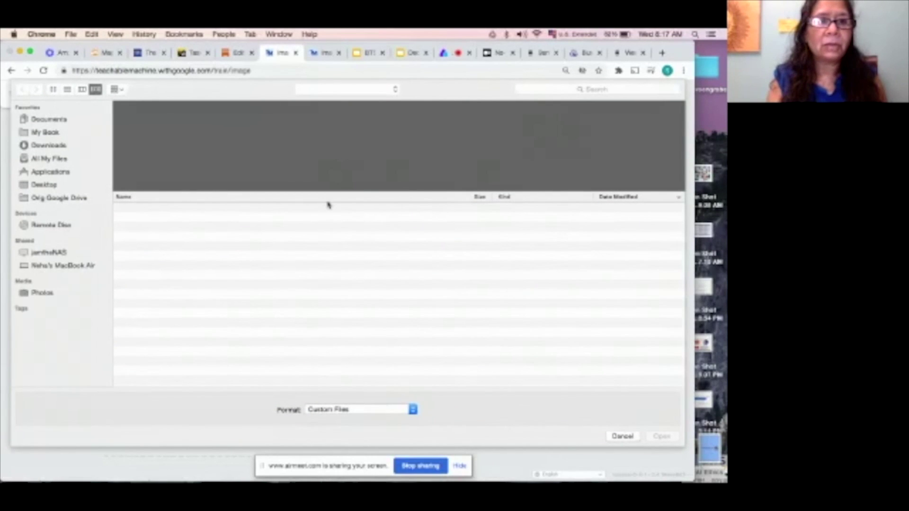
left_click(67, 147)
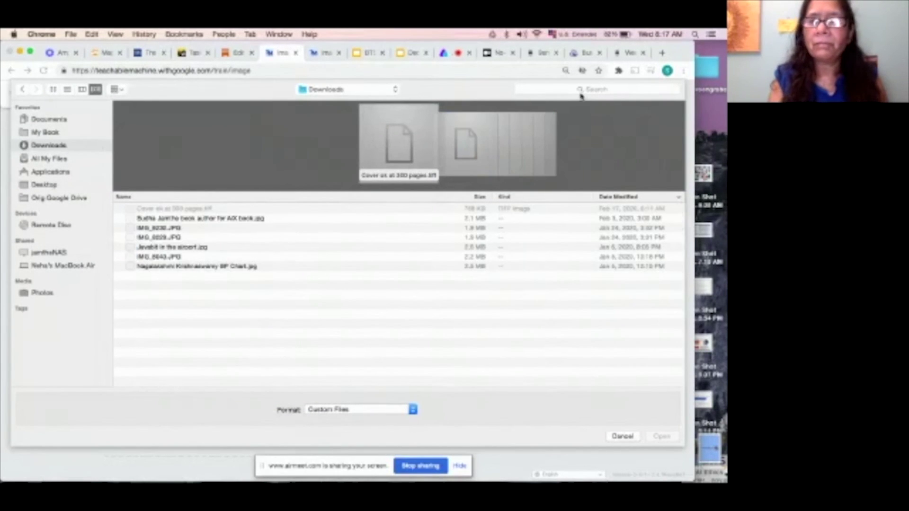
left_click(581, 90)
type("dog")
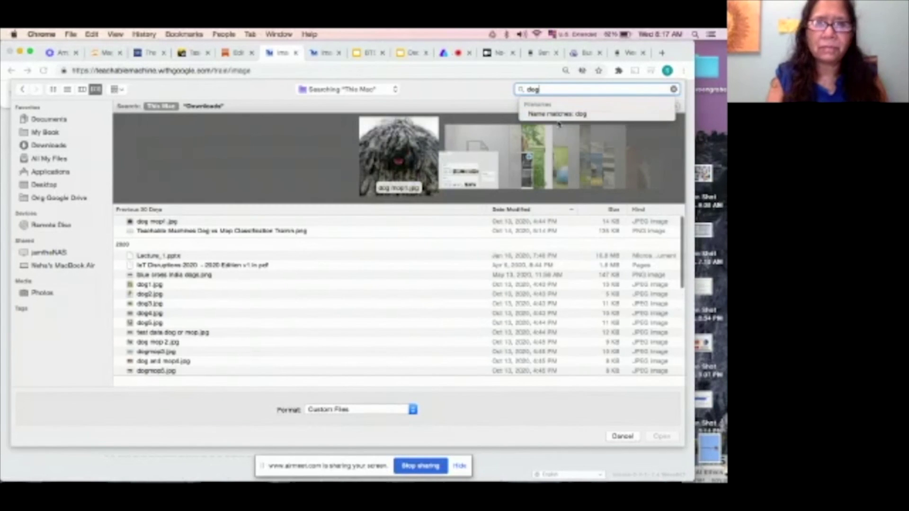
left_click(154, 286)
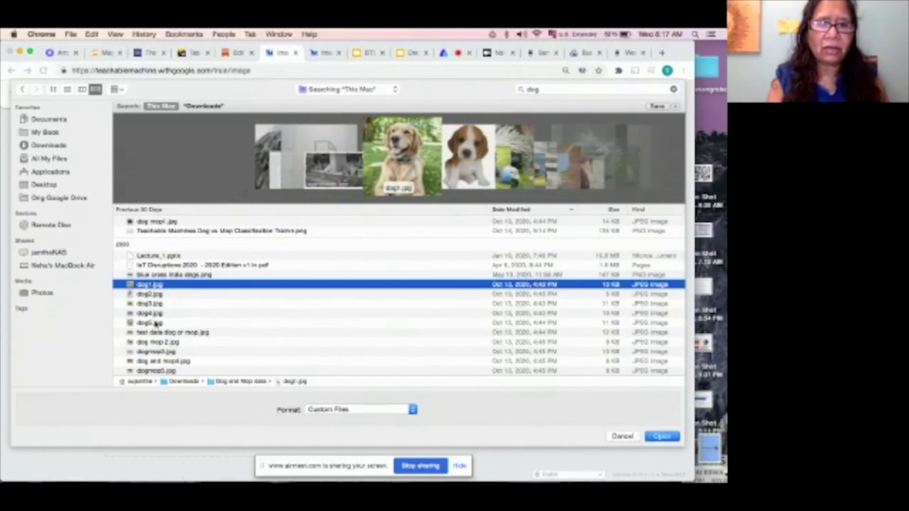
left_click(156, 323, "shift")
left_click(672, 440)
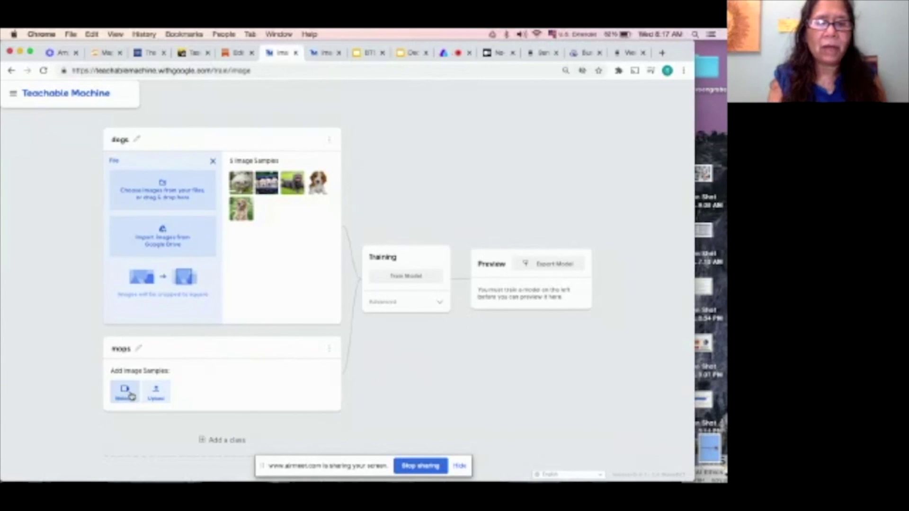
Search the computer for "mop" and upload mop1.jpg as an image sample for the mops class
left_click(156, 392)
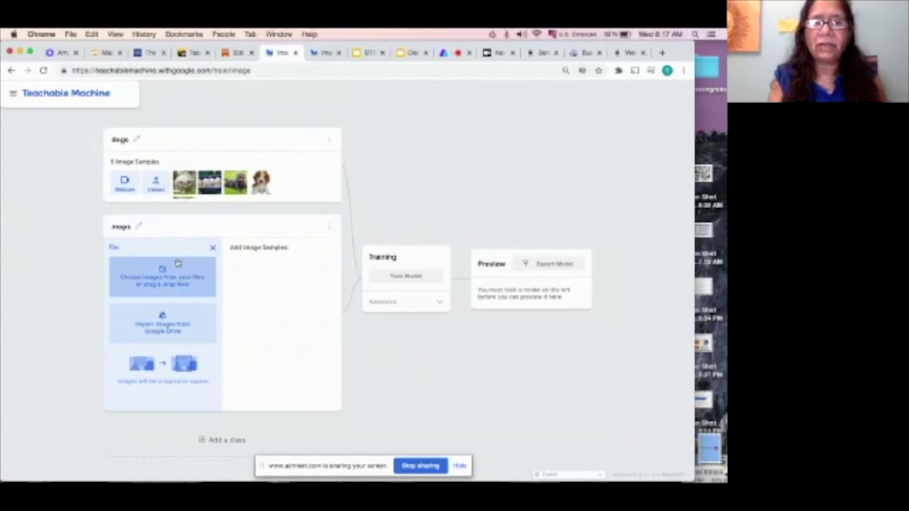
left_click(184, 281)
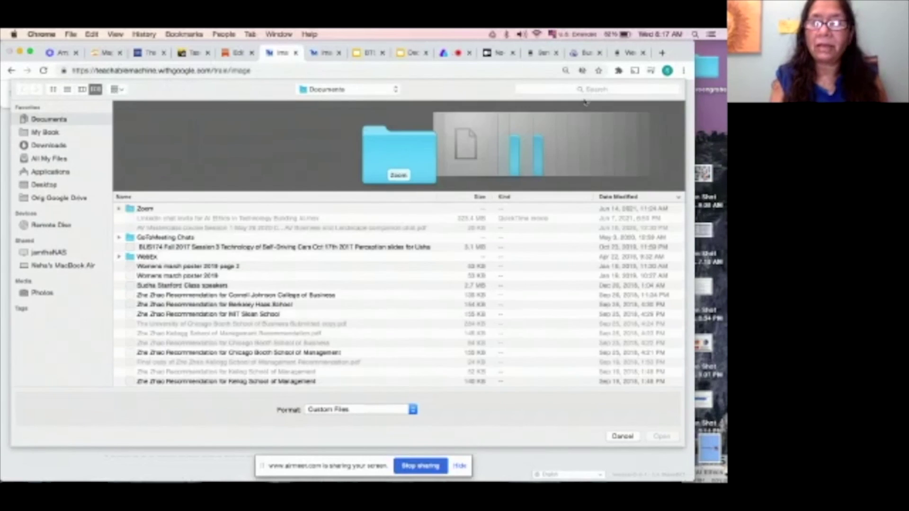
left_click(588, 90)
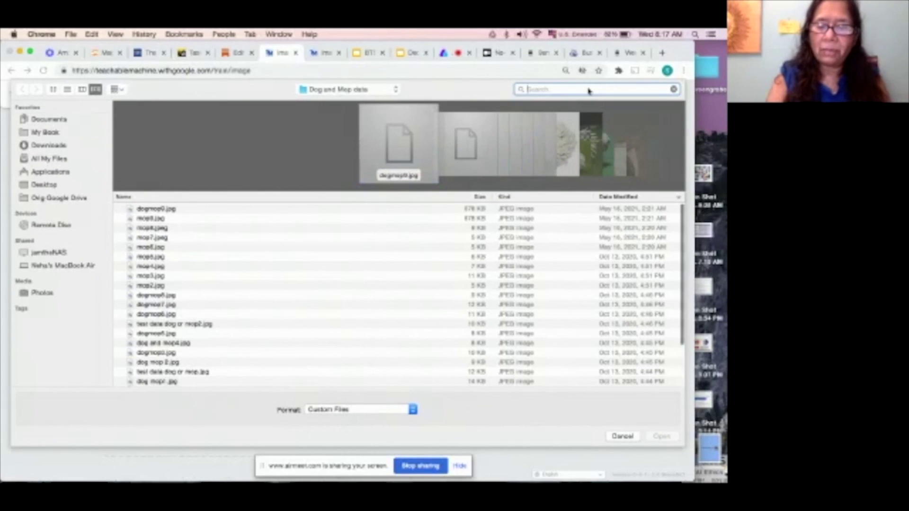
type("mop")
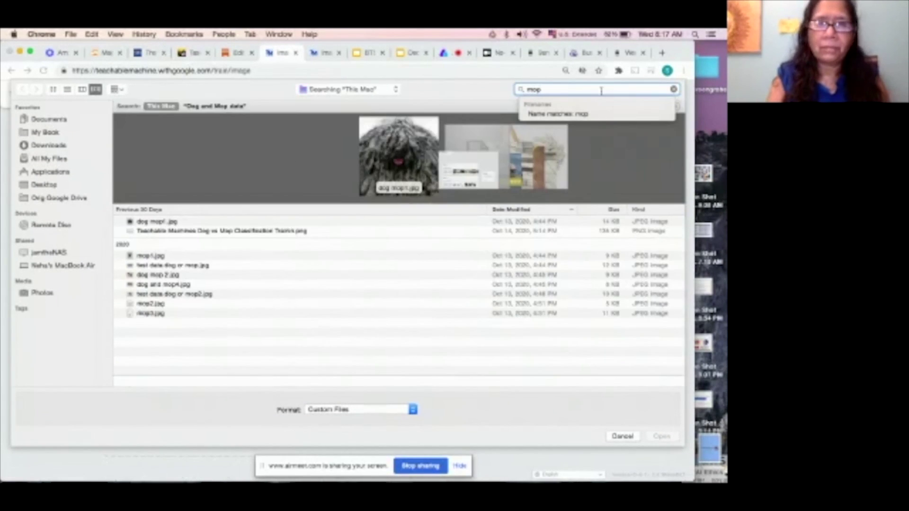
left_click(166, 258)
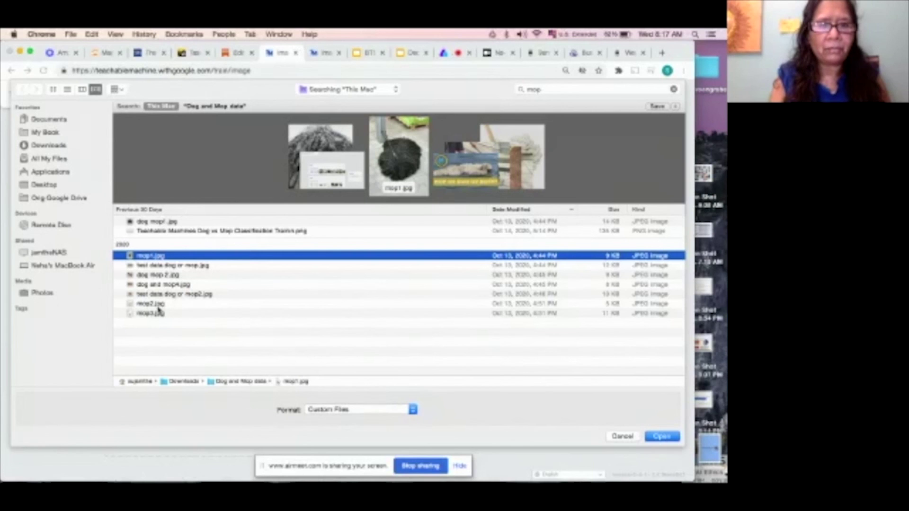
left_click(661, 436)
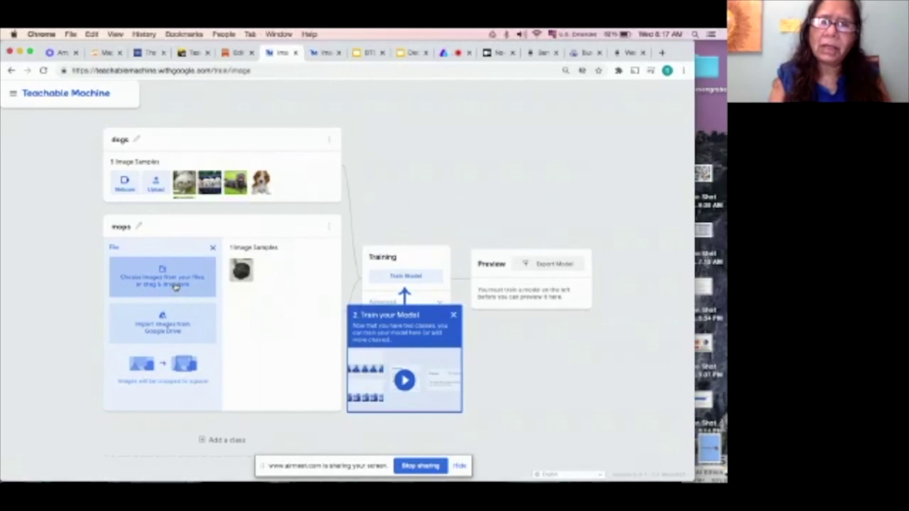
Add the images mop2 through mop9 from the "Dog and Mop data" folder to the mops class
left_click(175, 287)
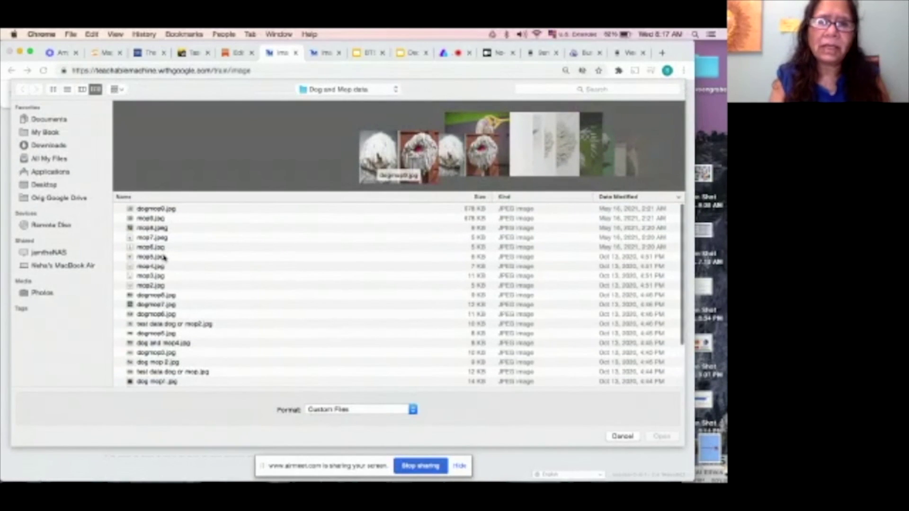
left_click(164, 229)
left_click(150, 218)
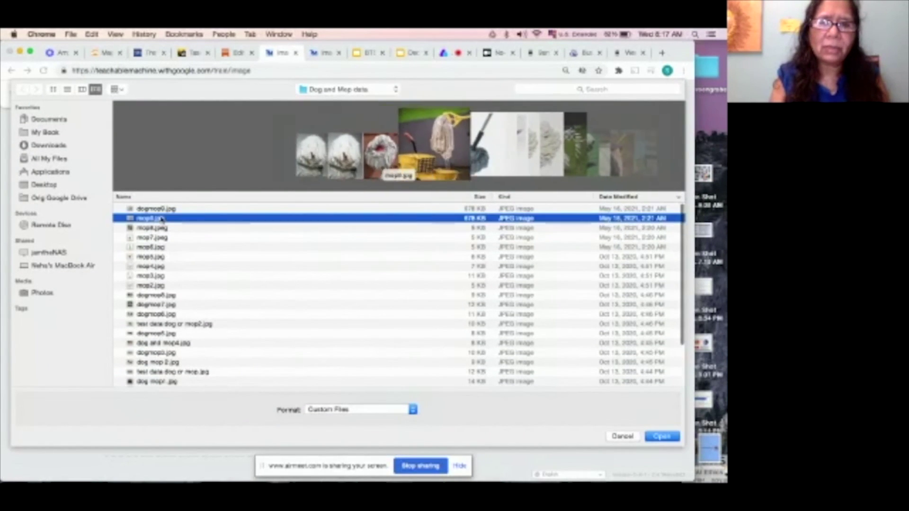
left_click(160, 286, "shift")
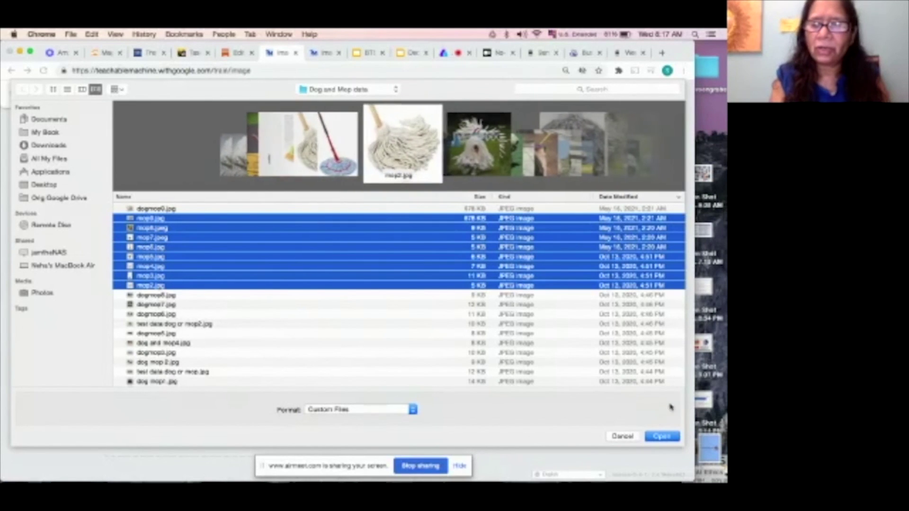
left_click(662, 437)
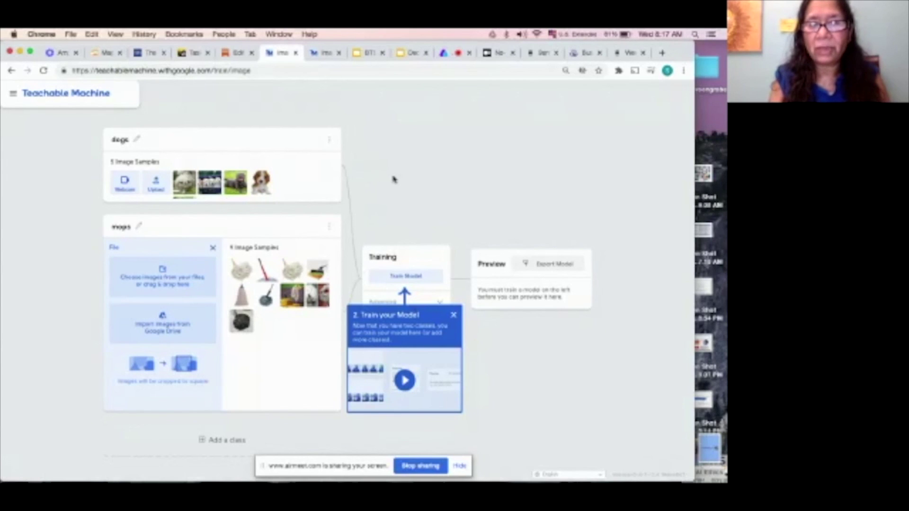
Train the model on the dogs and mops classes, dismissing the training and export tips
left_click(454, 315)
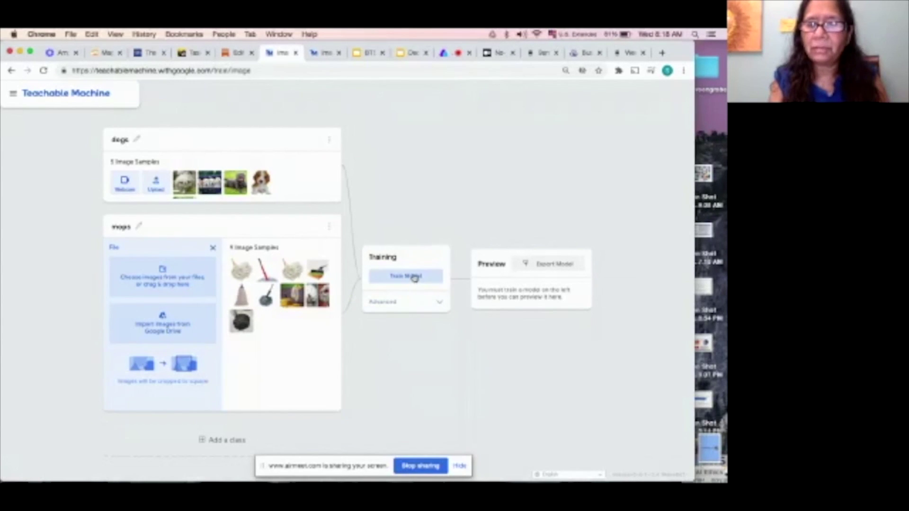
left_click(414, 278)
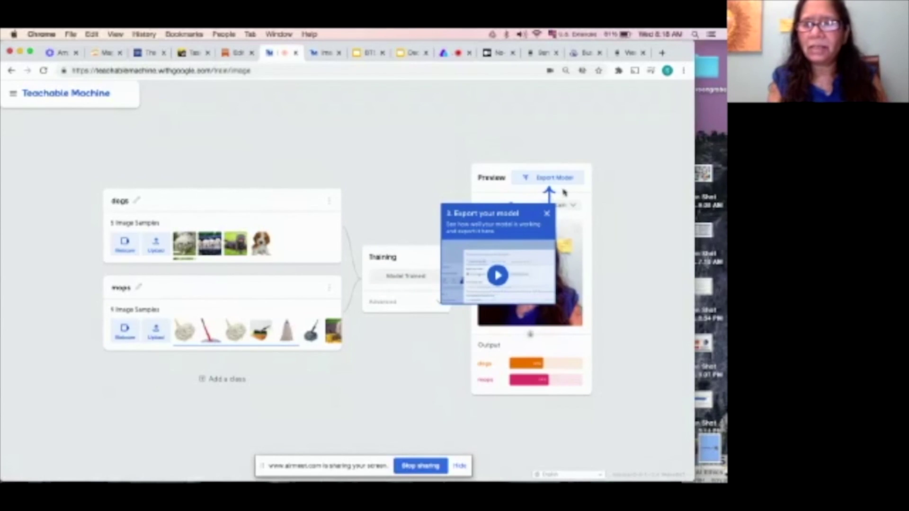
left_click(547, 214)
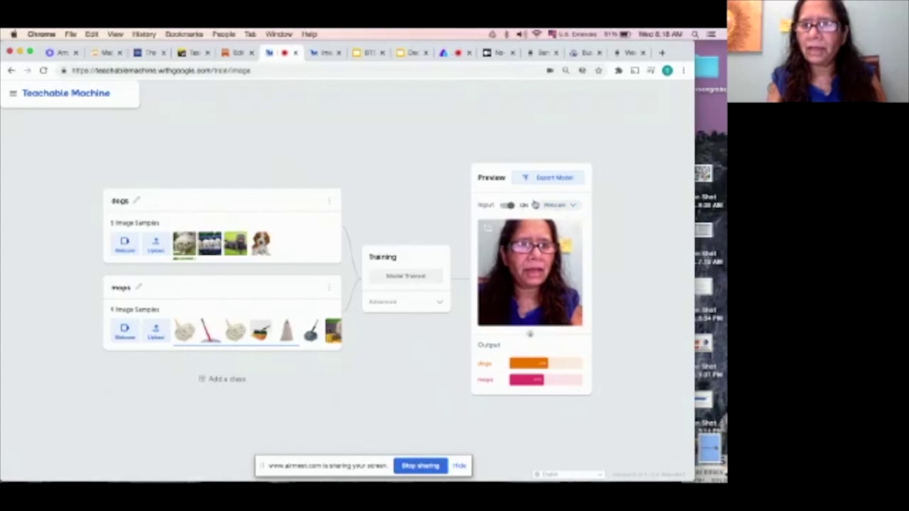
Set the preview input to File and load "test data dog or mop2.jpg" to test the trained model
left_click(573, 206)
left_click(563, 214)
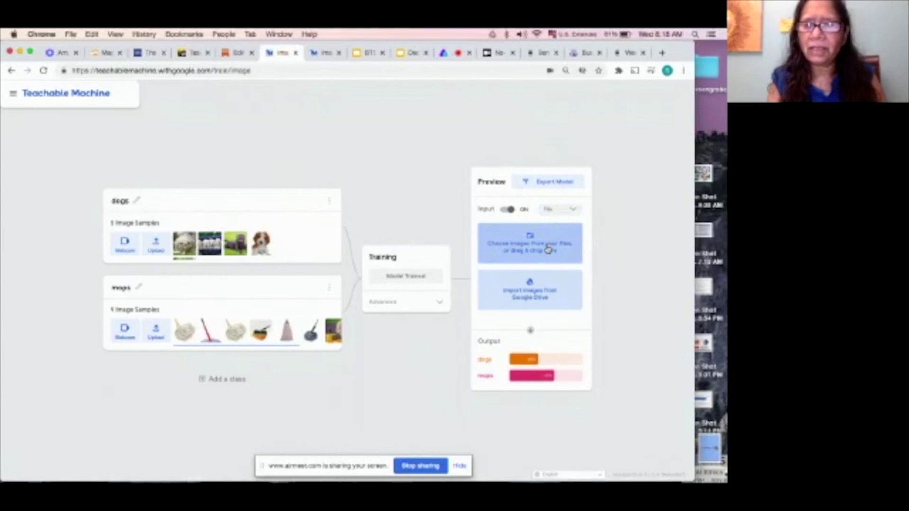
left_click(542, 249)
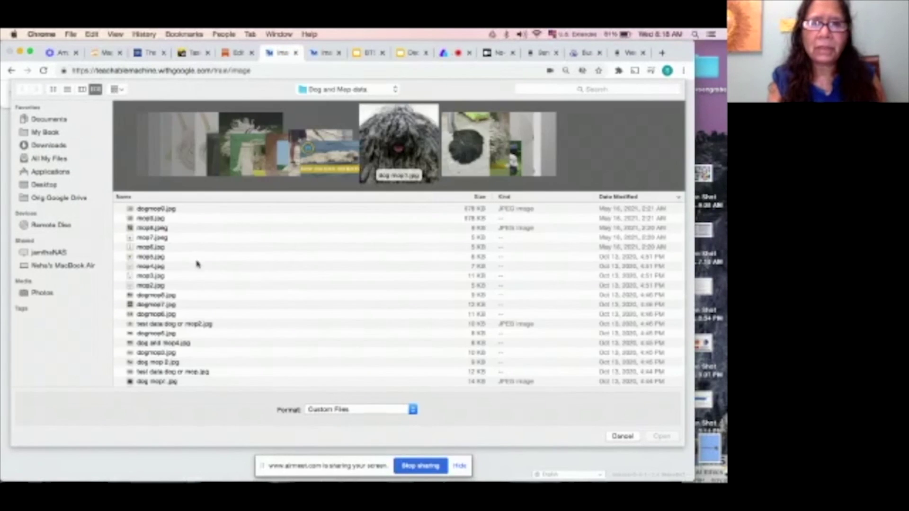
left_click(622, 436)
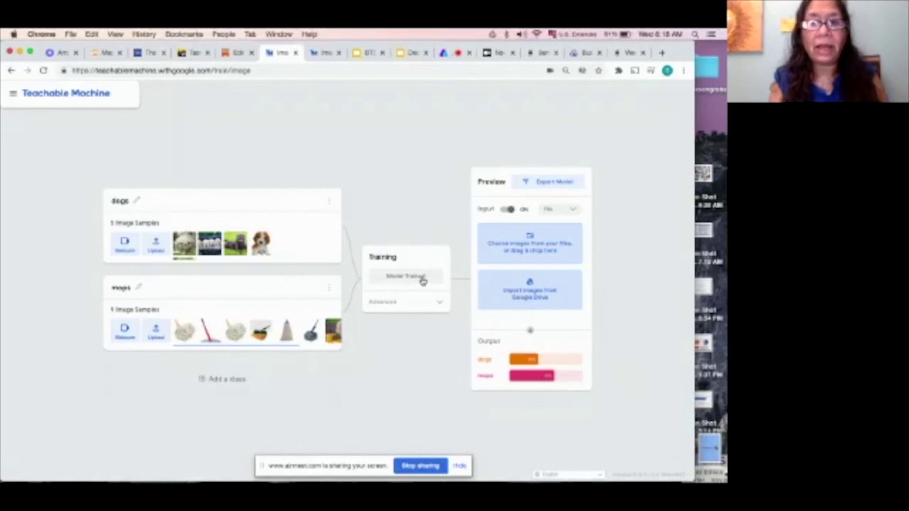
left_click(548, 248)
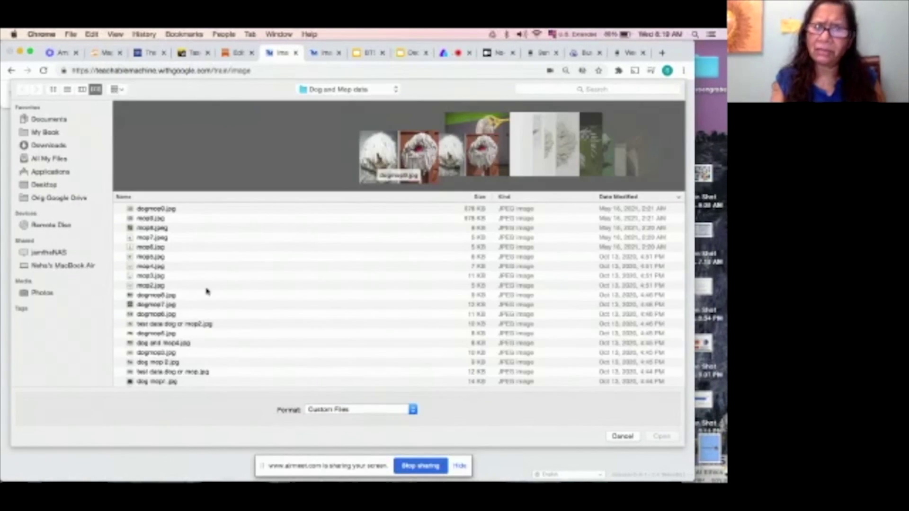
left_click(192, 326)
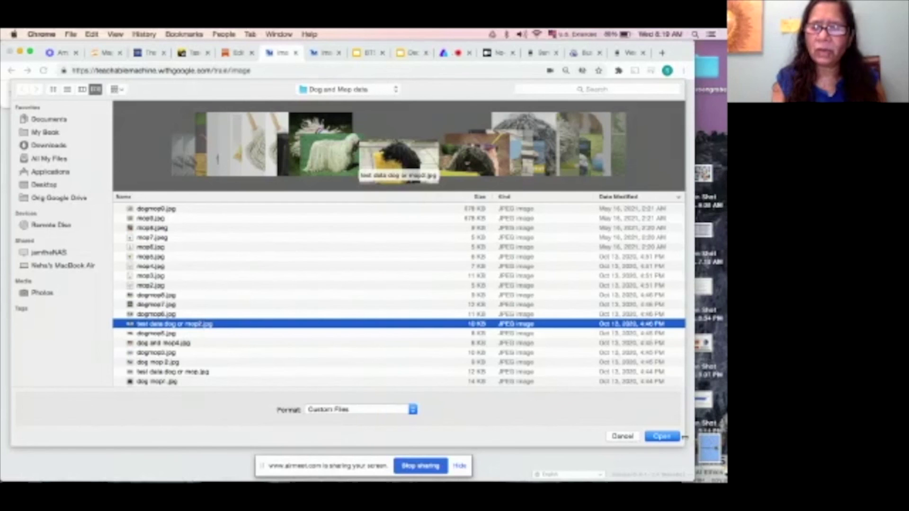
left_click(675, 436)
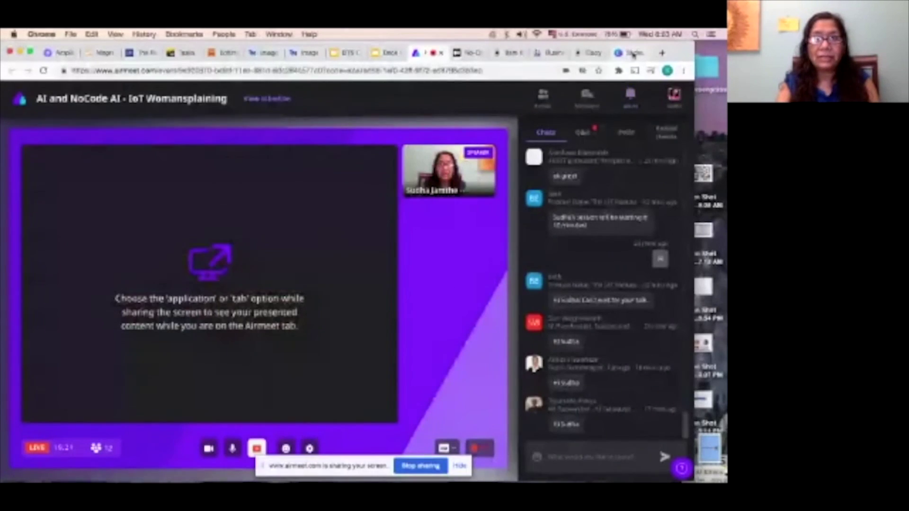
Switch to the Canva presentation "Understanding AI Ethics Jobs Landscape 2021"
left_click(633, 53)
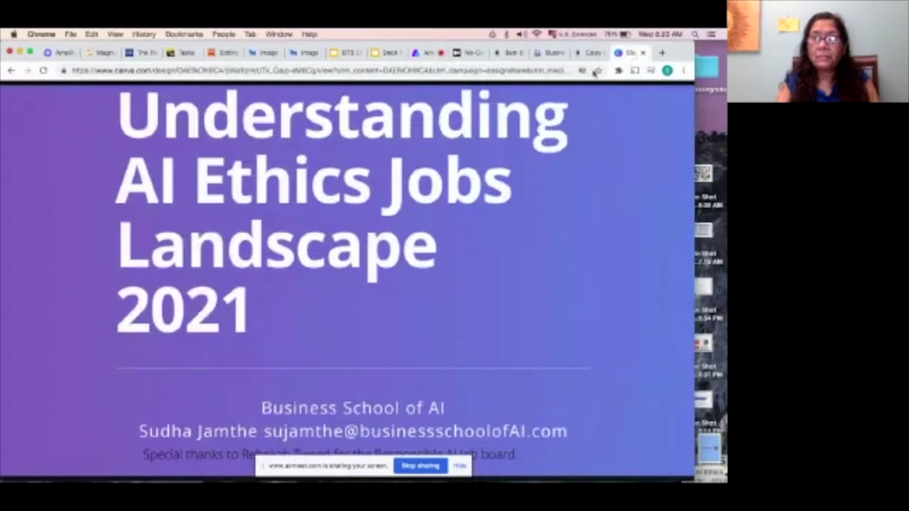